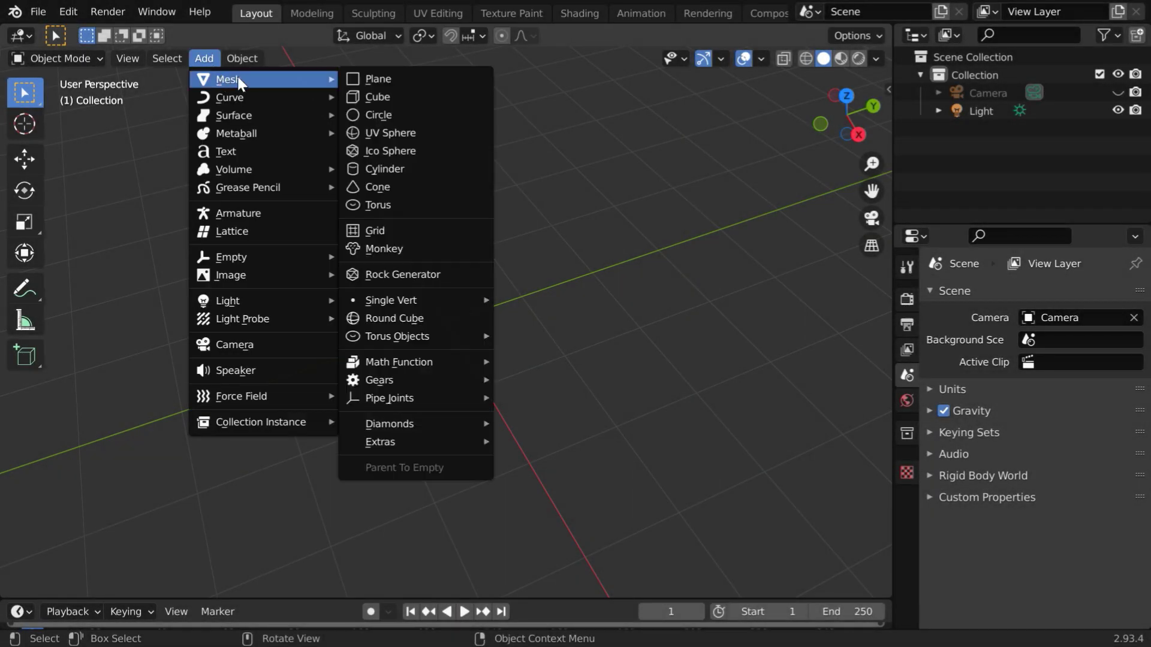
Add an ico sphere at the origin, set its Subdivisions to 1, and deselect it.
click(399, 150)
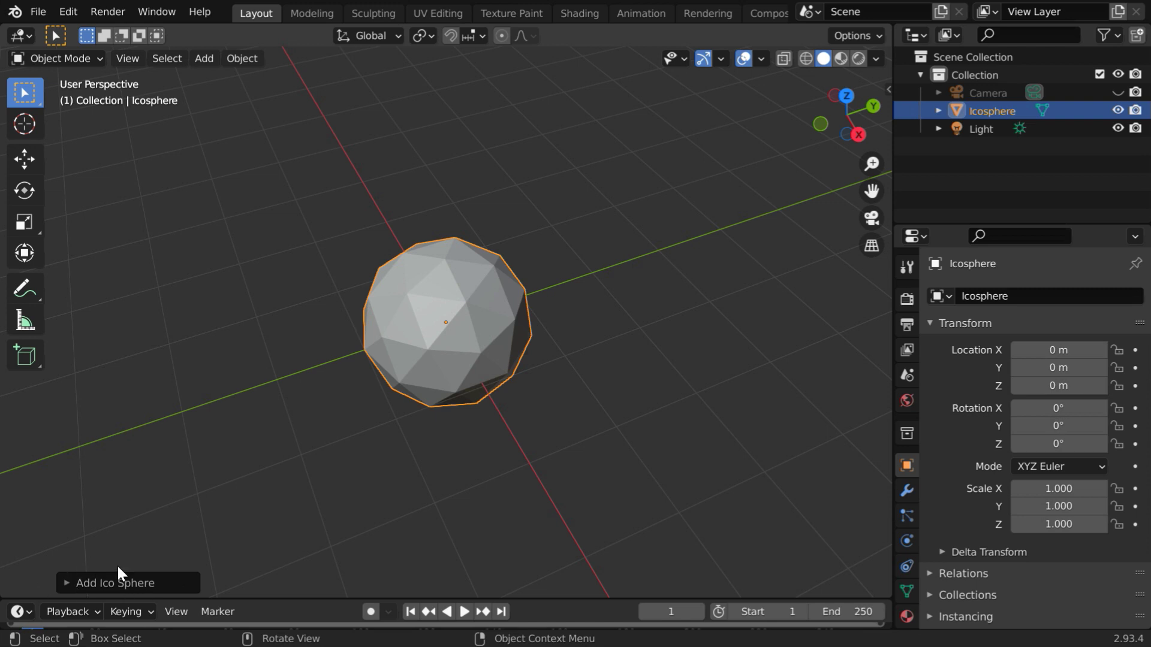
click(63, 582)
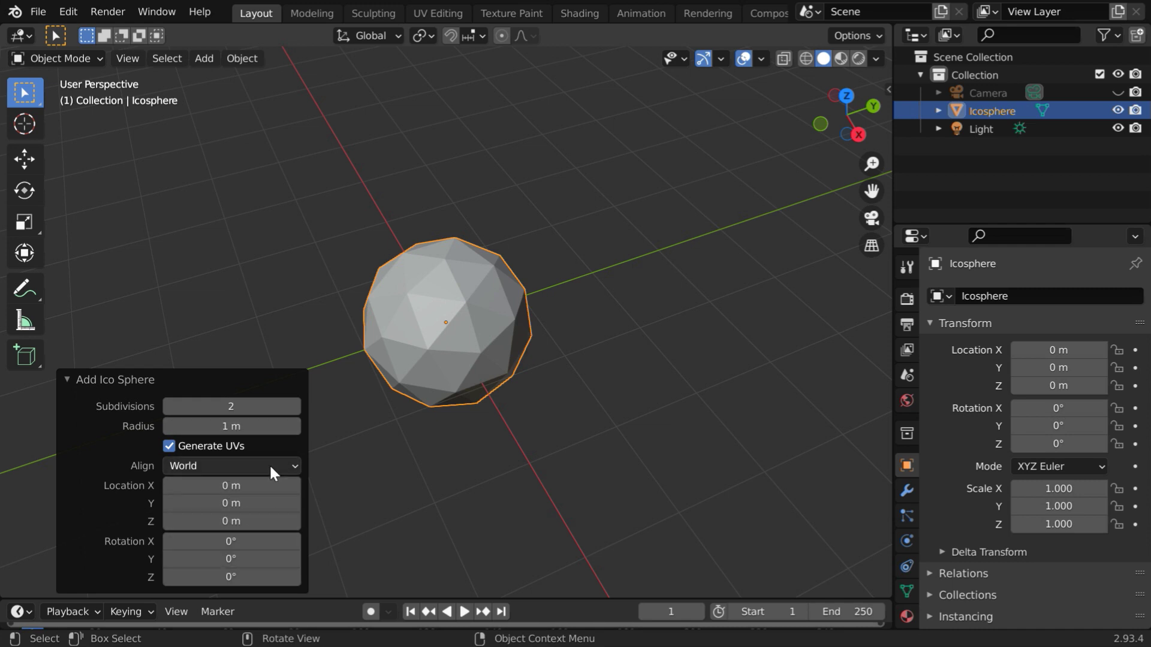
click(293, 407)
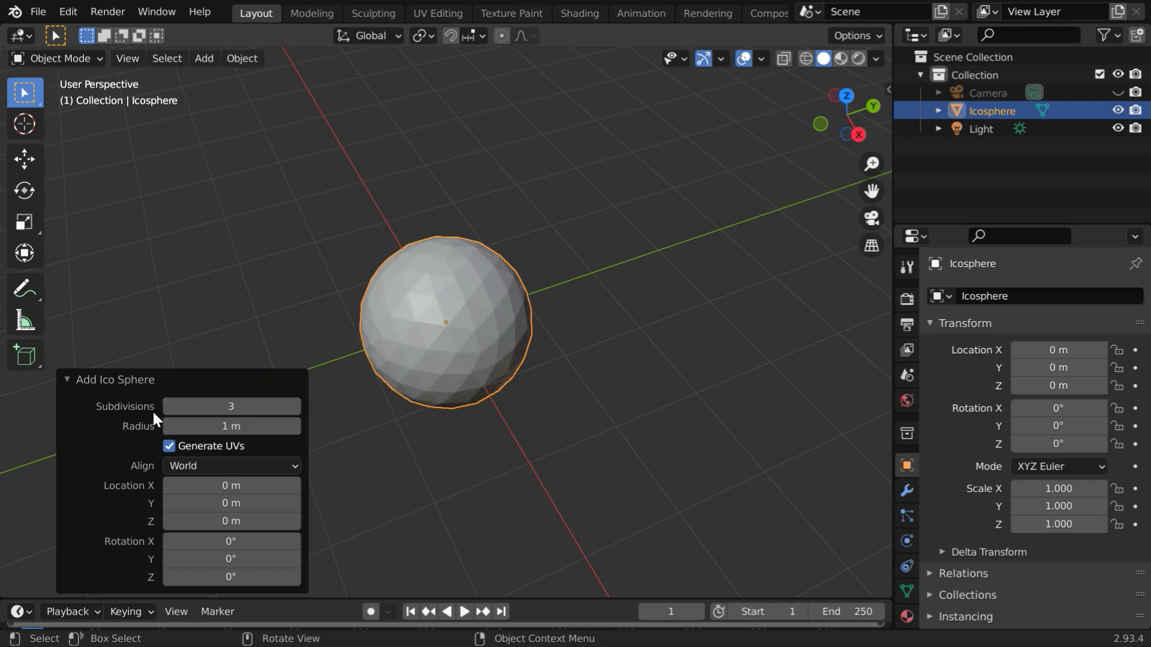
click(169, 406)
text(1)
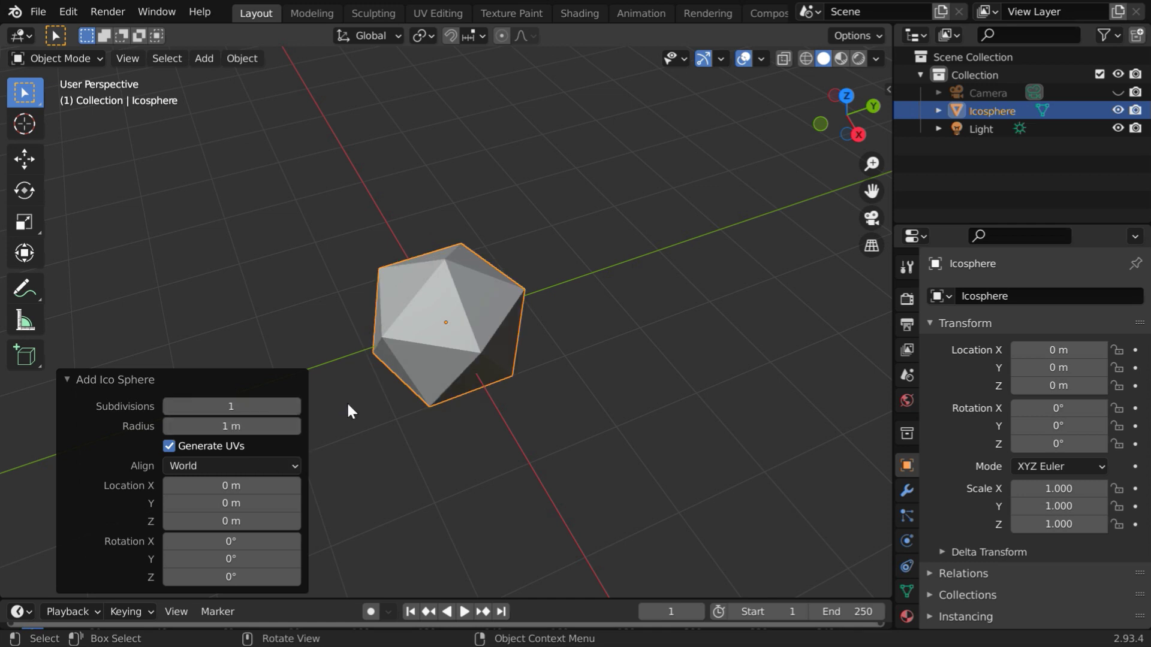
click(588, 469)
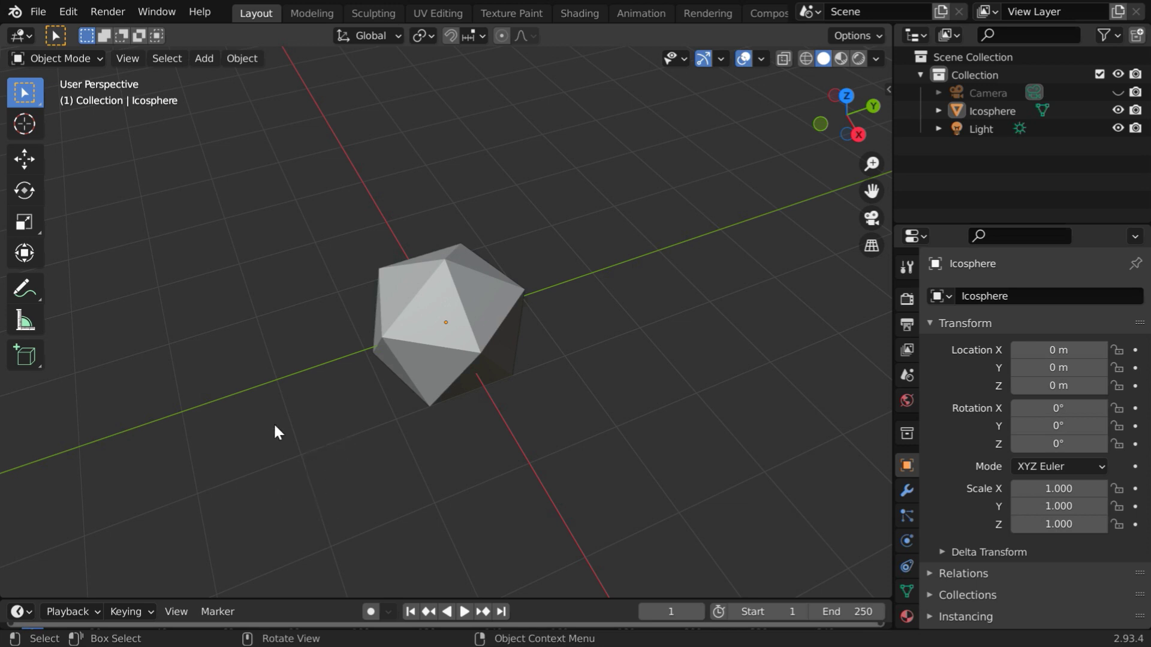
In Edit Mode, extrude each icosphere face individually outward by about 0.29 m.
click(74, 60)
click(76, 97)
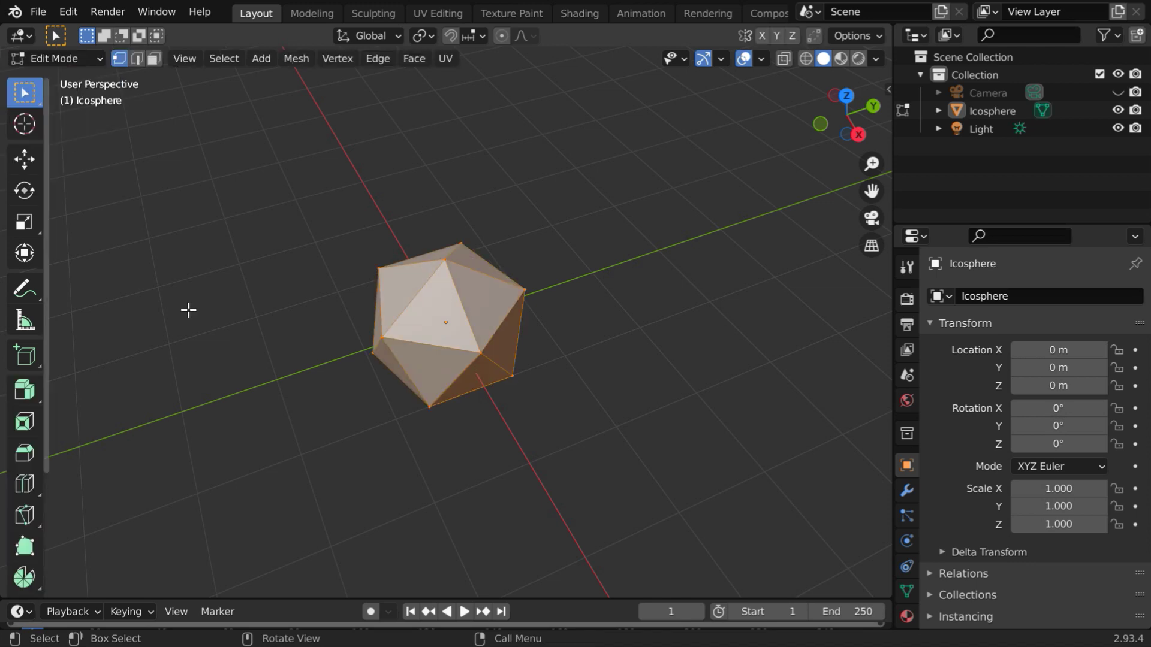
click(25, 388)
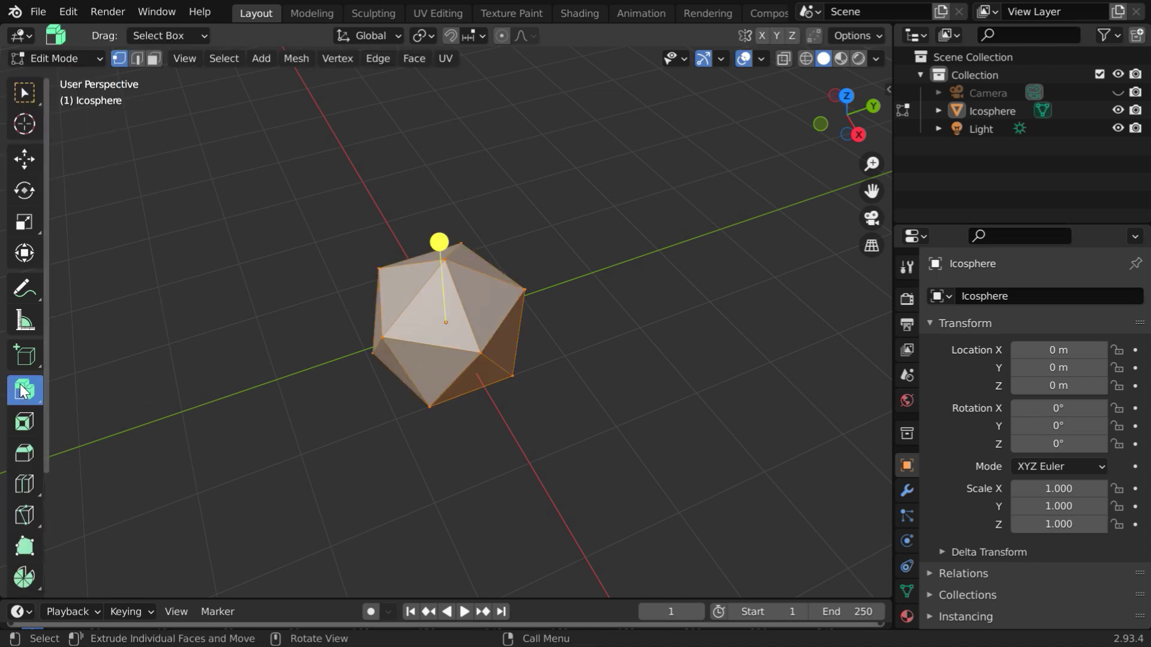
mouse_move(439, 241)
mouse_down()
mouse_move(447, 232)
mouse_move(423, 247)
mouse_up()
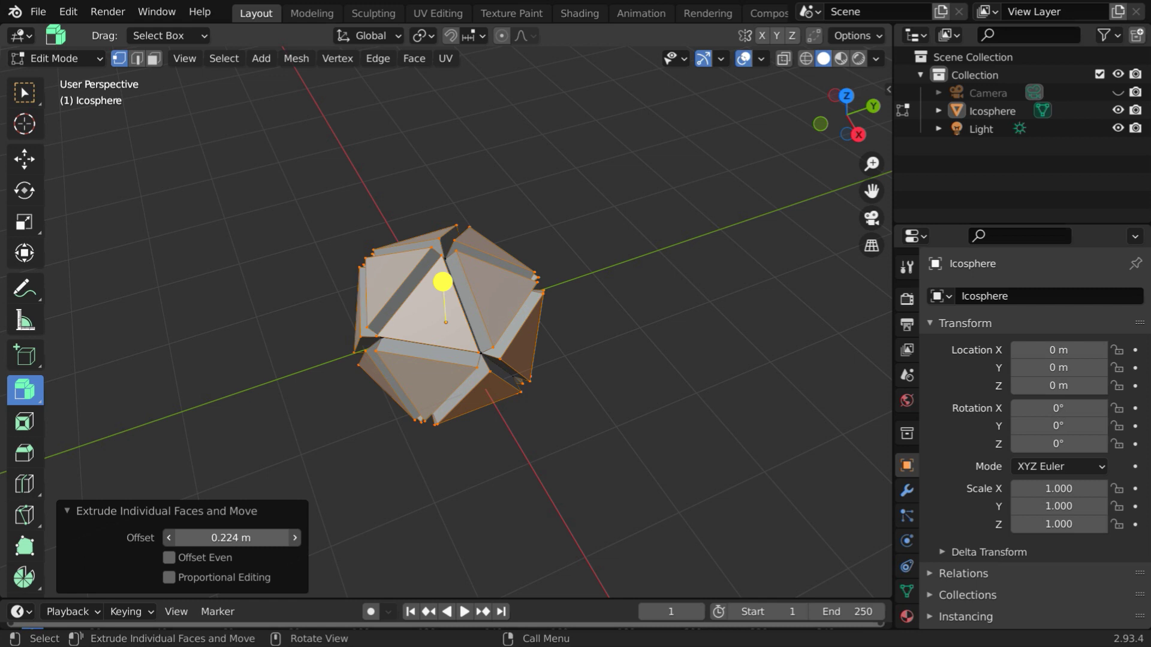
mouse_move(232, 537)
mouse_down()
mouse_move(271, 537)
mouse_move(243, 537)
mouse_up()
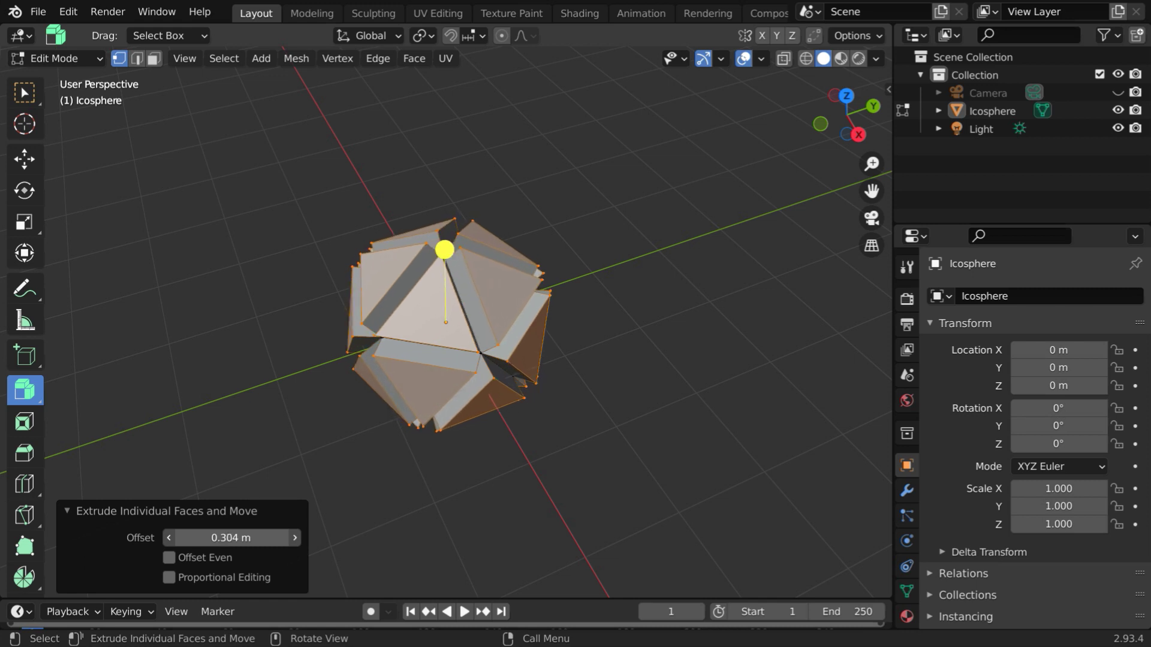
click(623, 520)
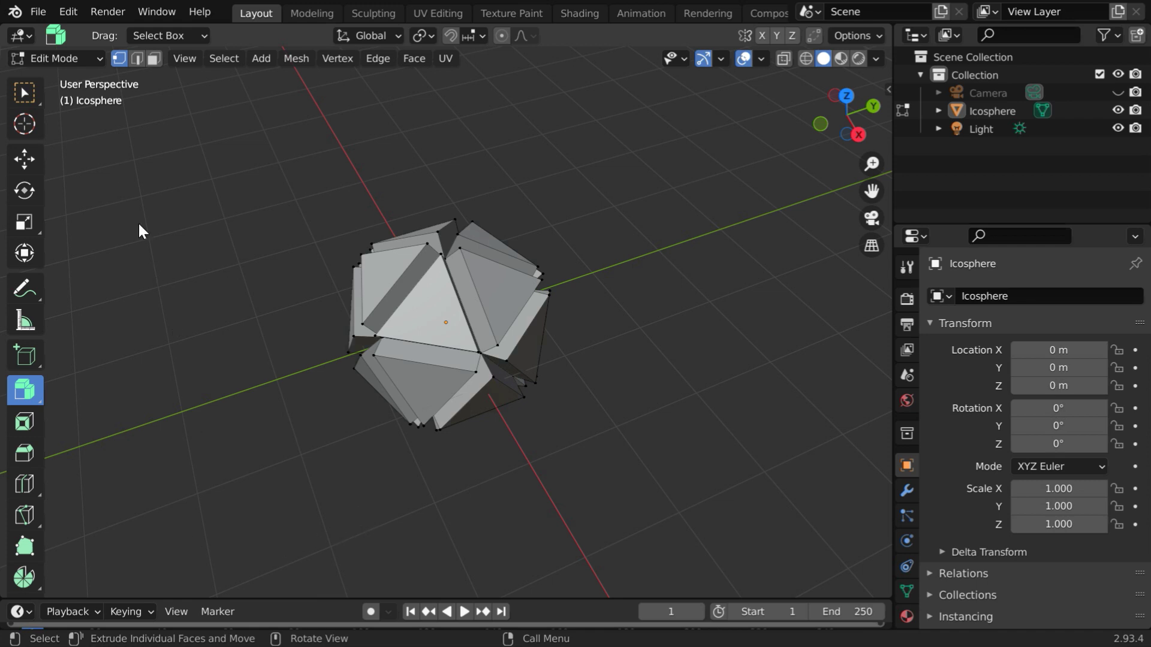
Lower the individual face extrusion Offset to 0.164 m via Adjust Last Operation.
click(72, 12)
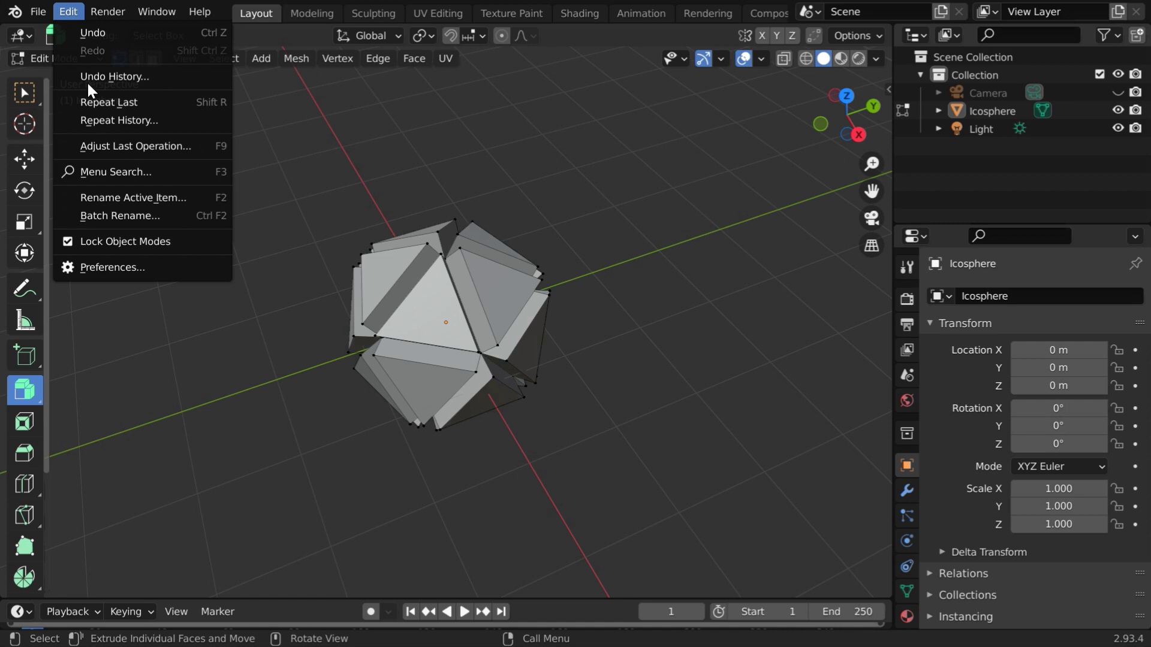
click(96, 153)
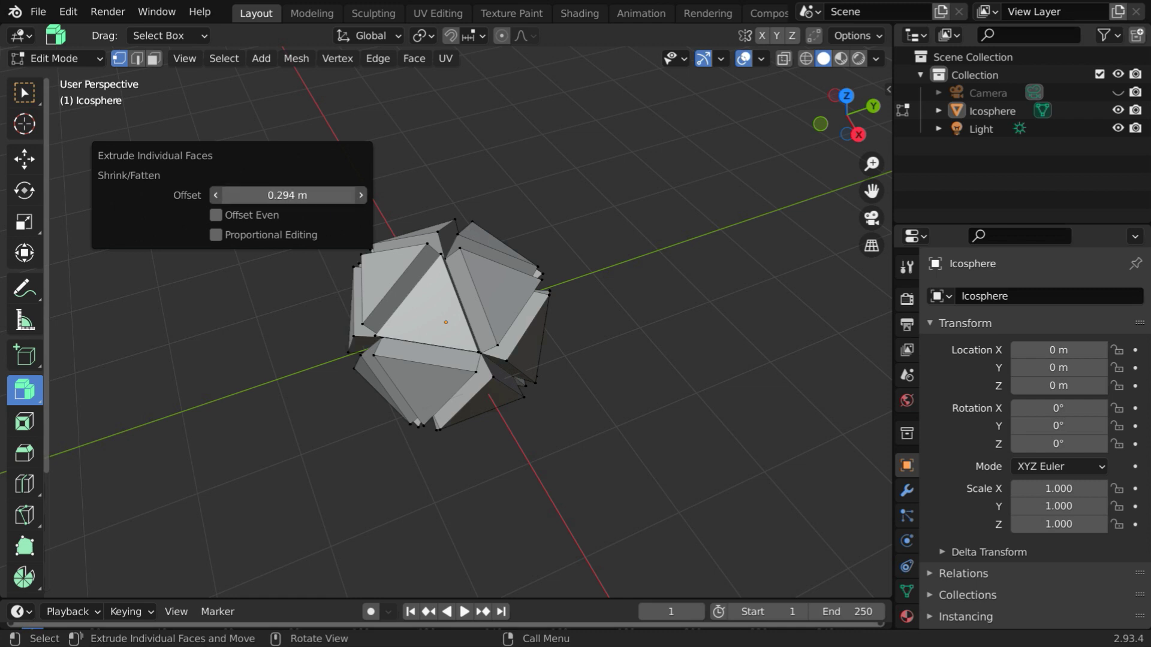
drag(289, 195, 288, 200)
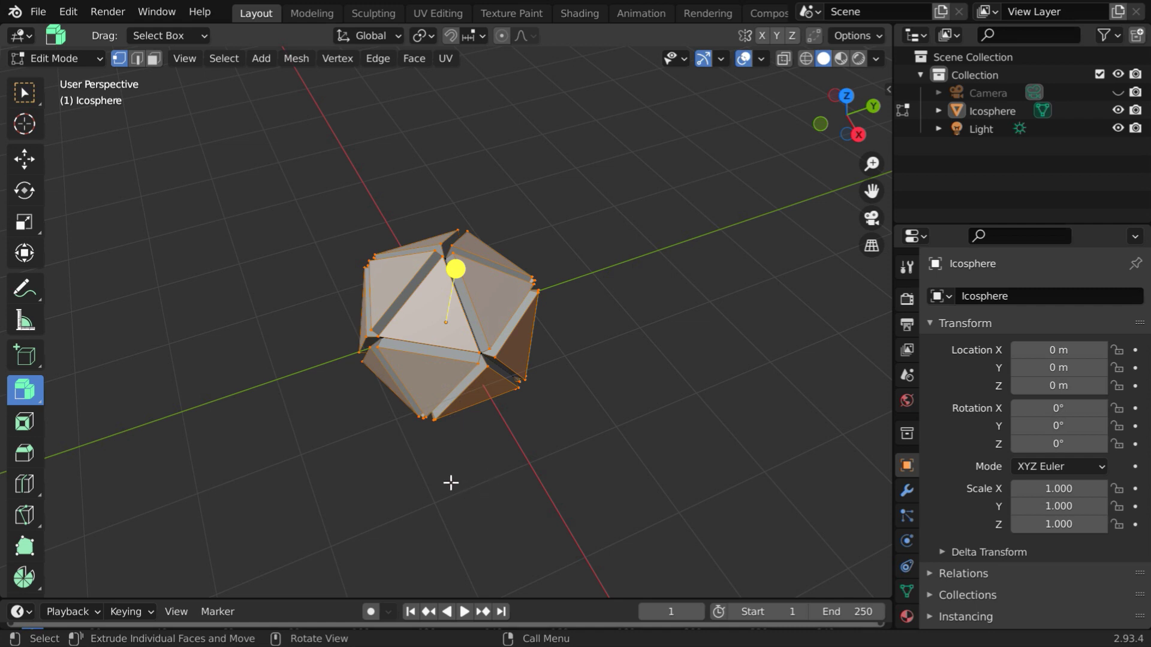
Confirm the 0.164 m offset in the reopened panel, then return to Object Mode.
click(67, 12)
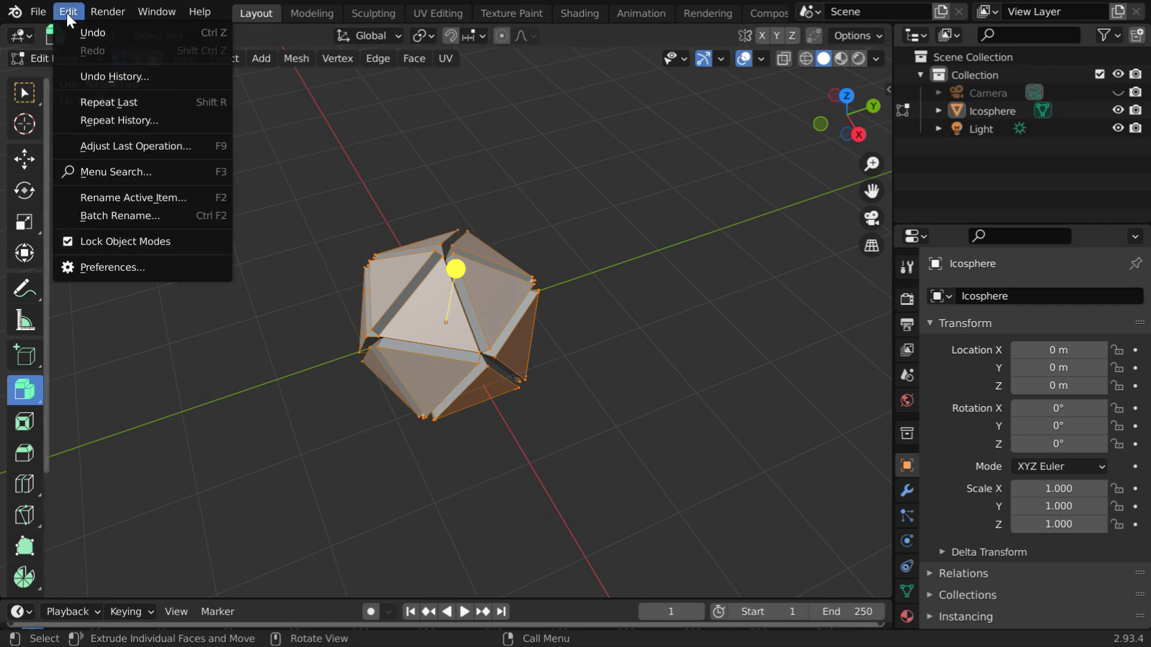
click(93, 143)
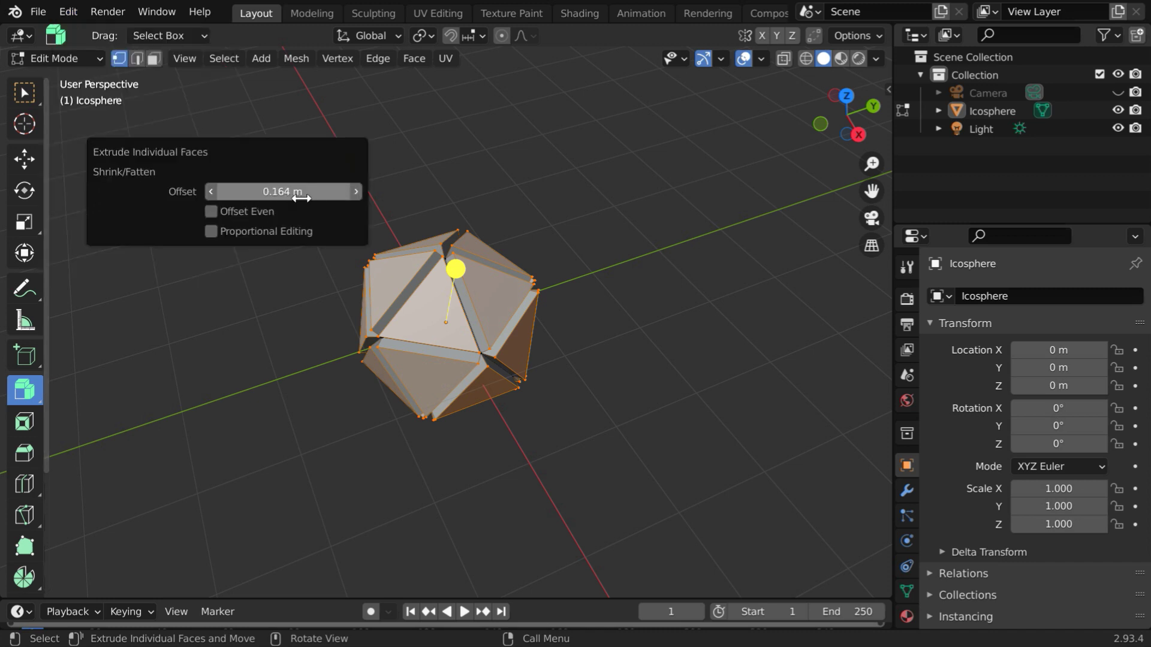
click(294, 198)
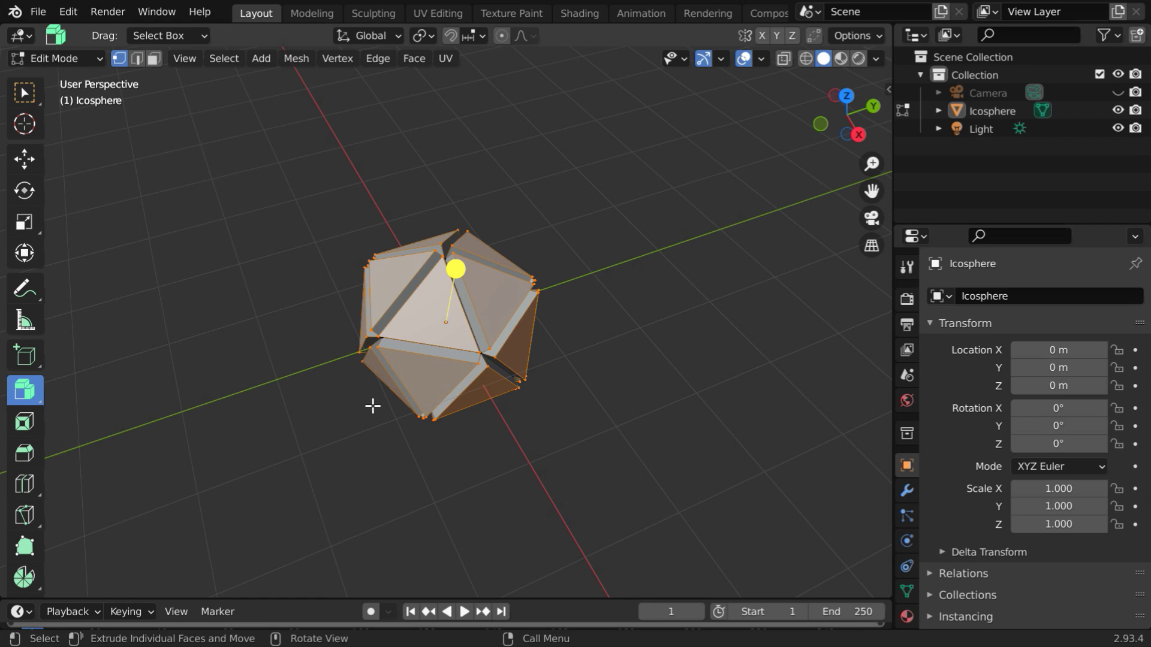
key(Tab)
Delete the icosphere with X.
click(413, 392)
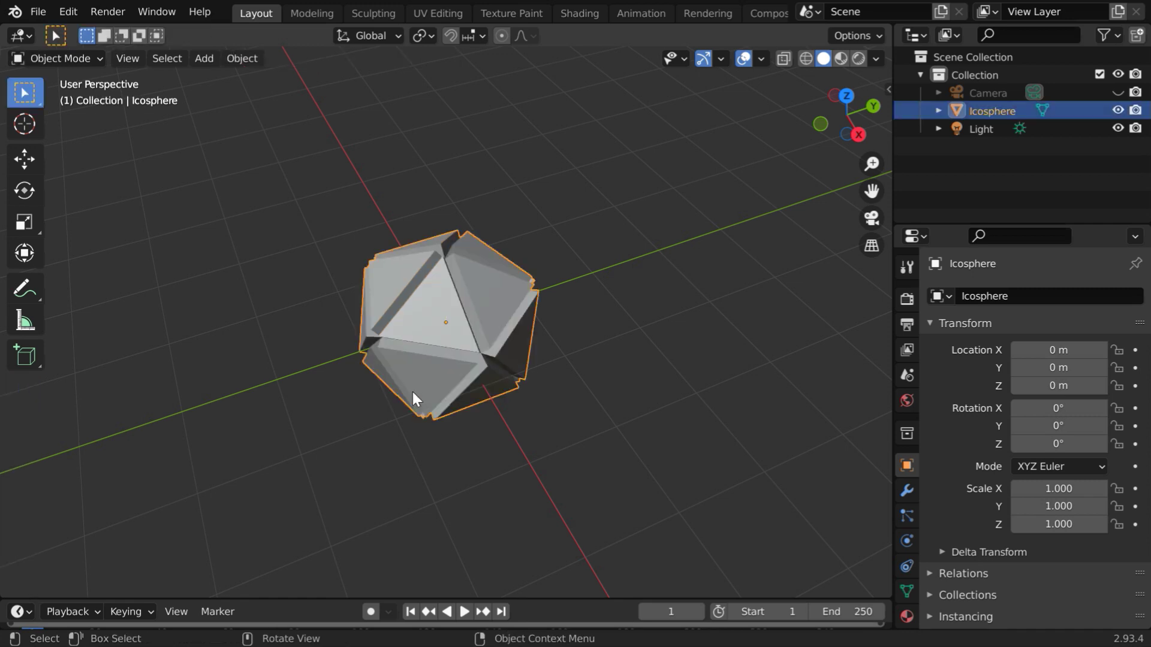
key(x)
click(412, 389)
Add a 1 m, 32-vertex circle mesh at the origin and keep it selected.
click(203, 60)
mouse_move(229, 79)
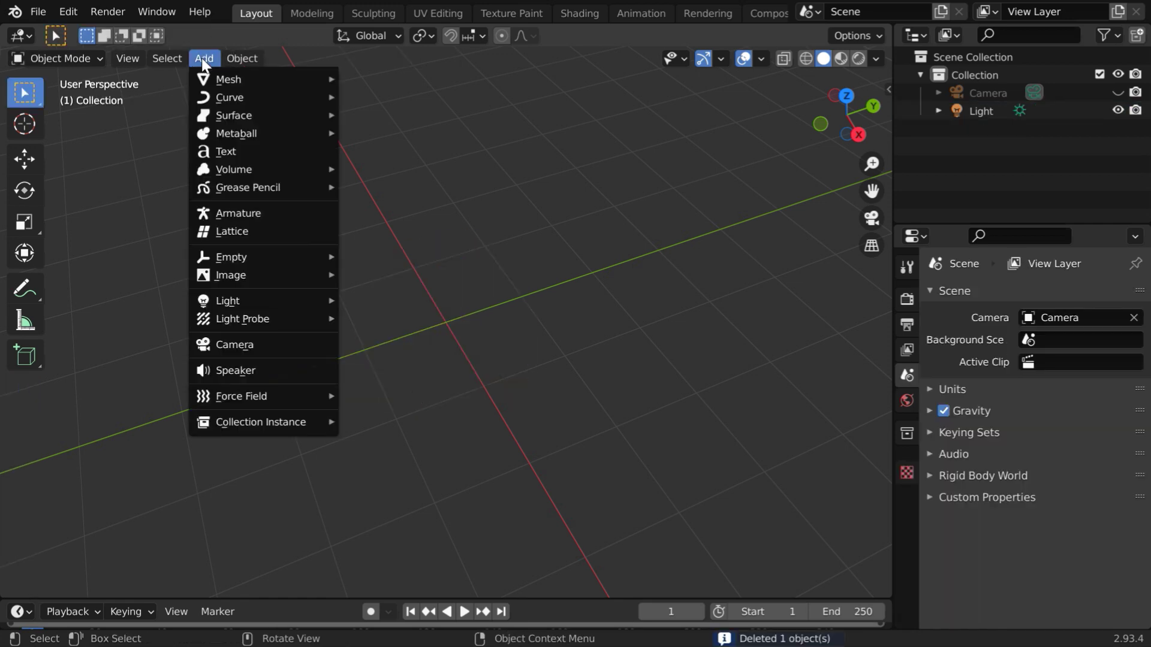
click(364, 114)
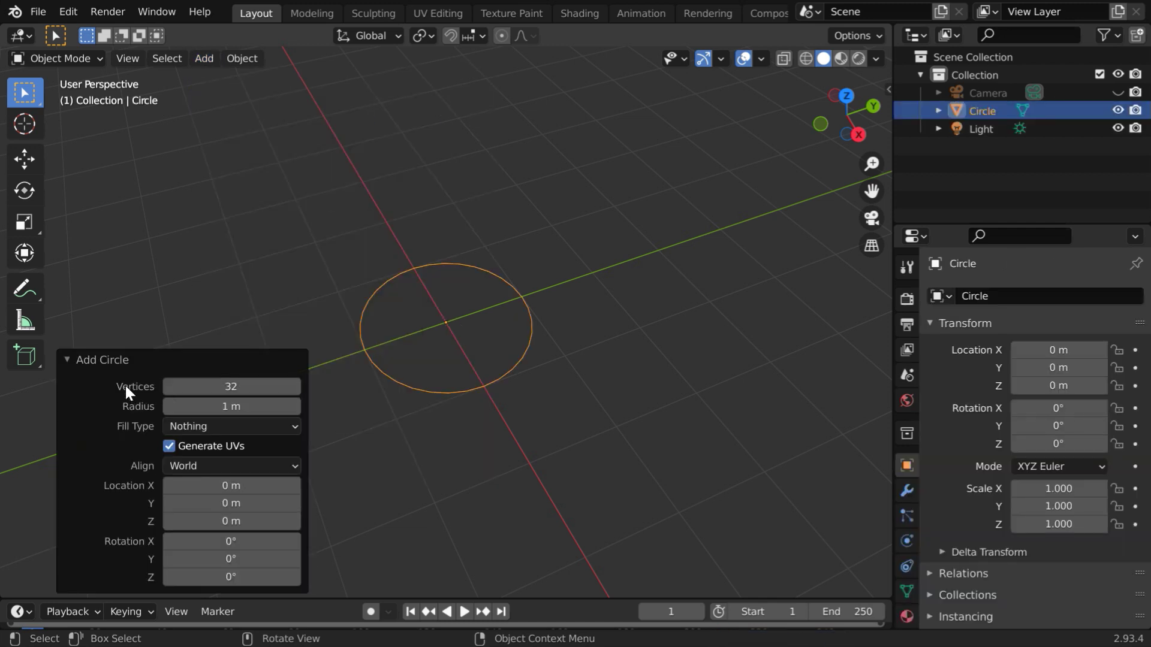
click(65, 361)
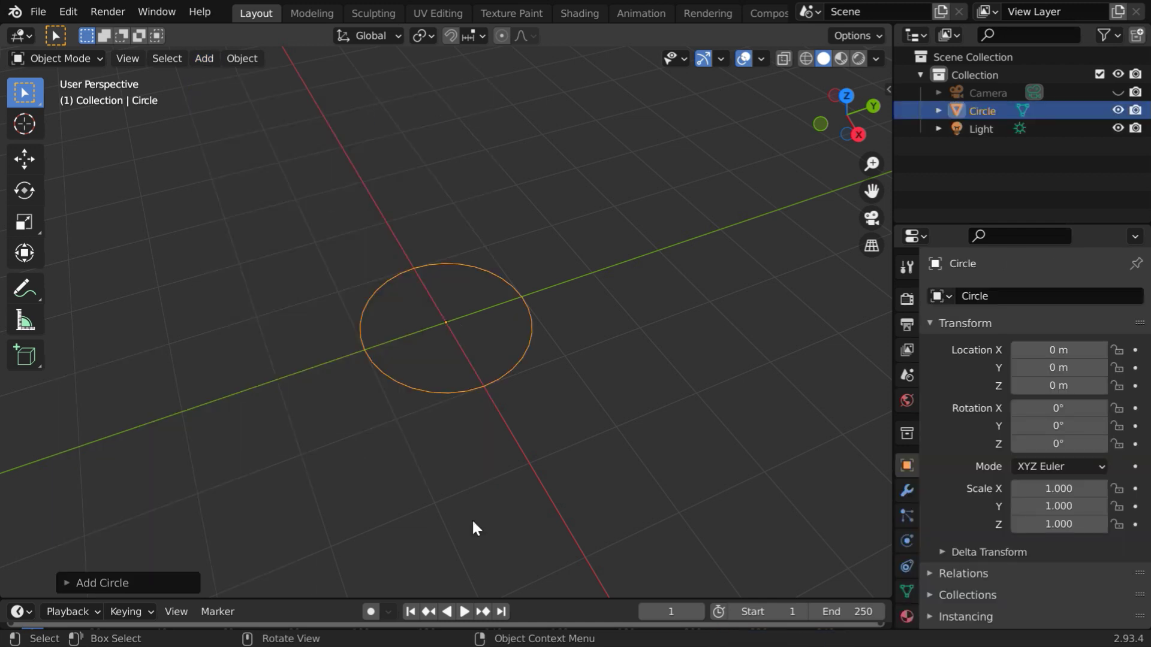
click(608, 493)
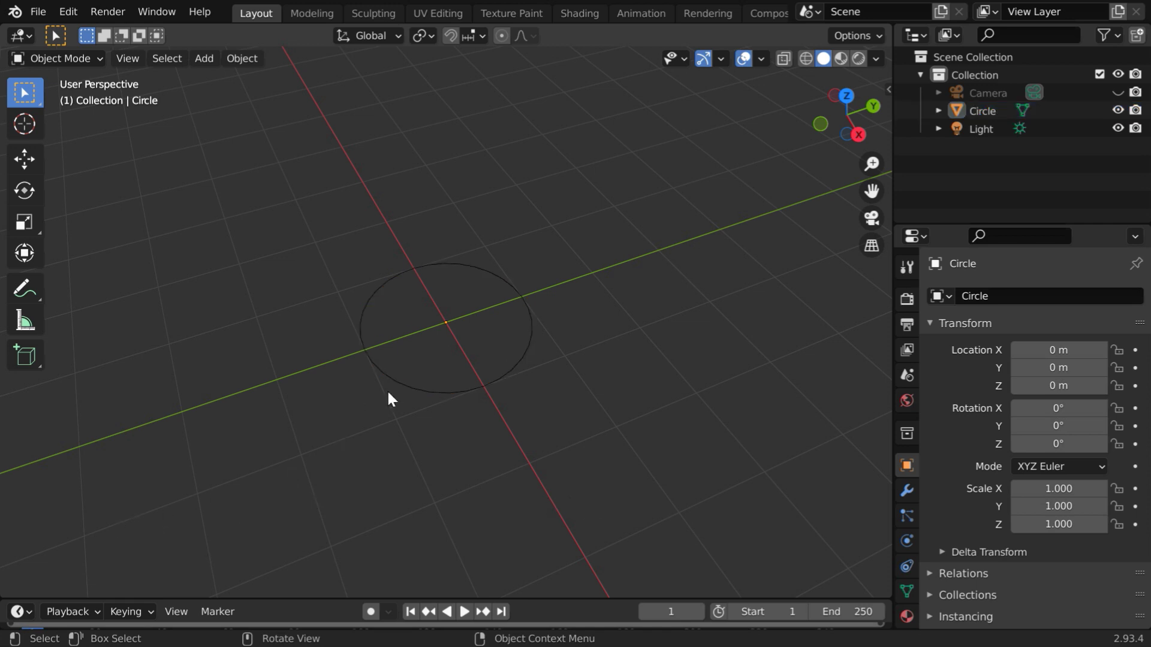
click(424, 393)
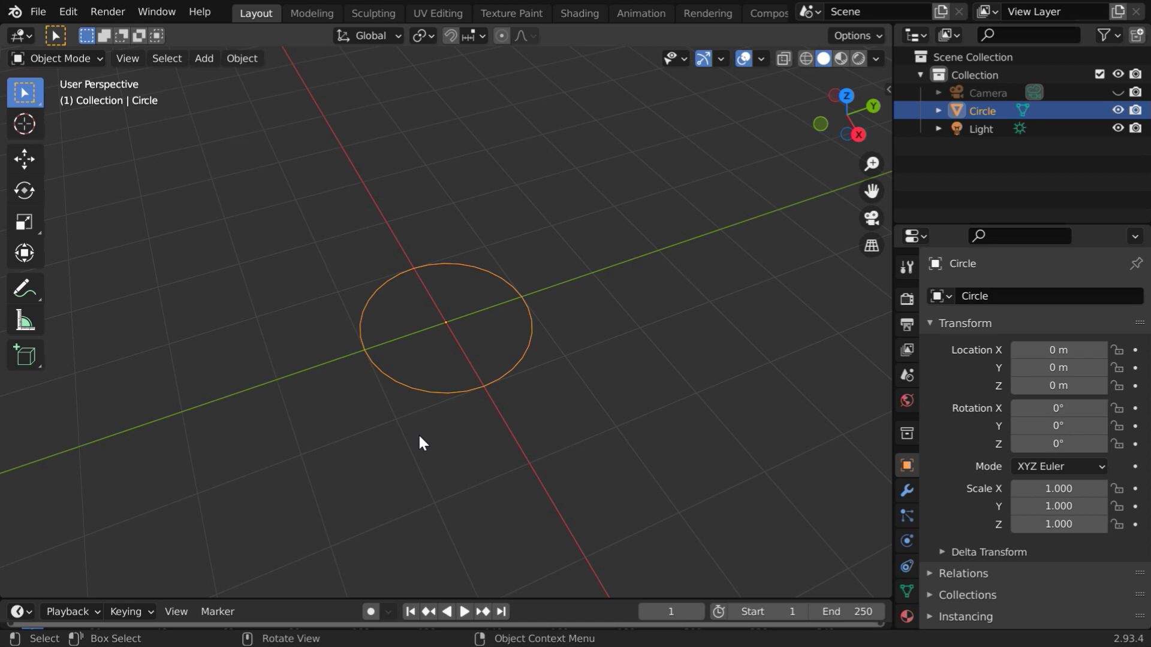
Reopen the Add Circle settings and set the Radius to 1.5 m.
click(66, 12)
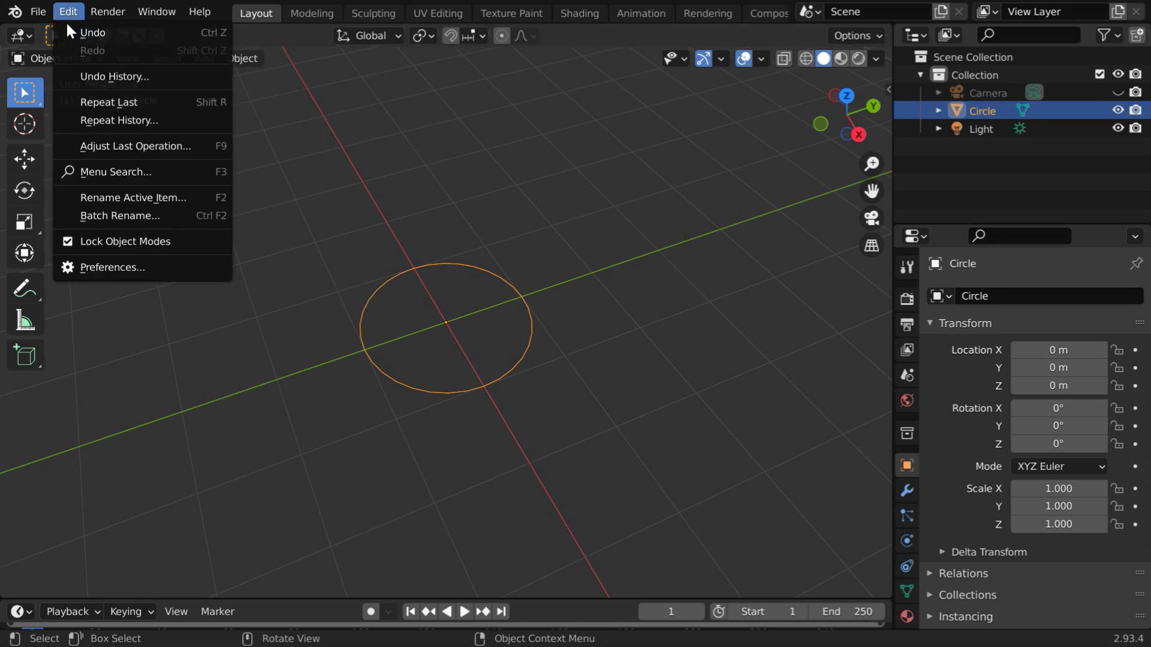
click(92, 146)
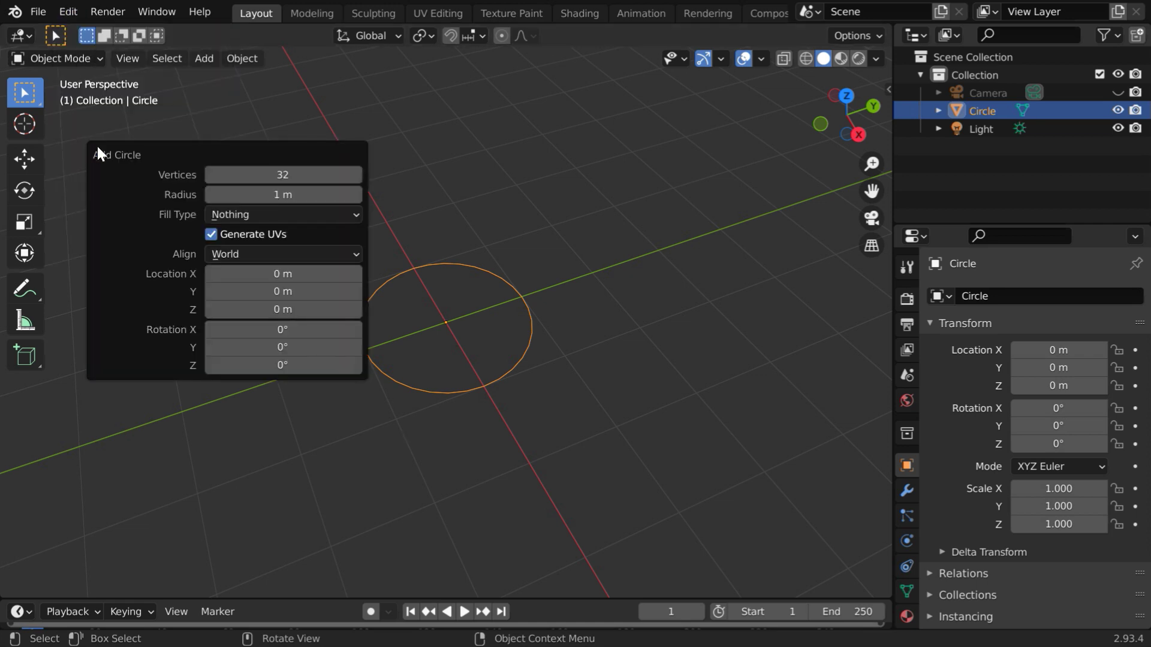
drag(97, 148, 59, 361)
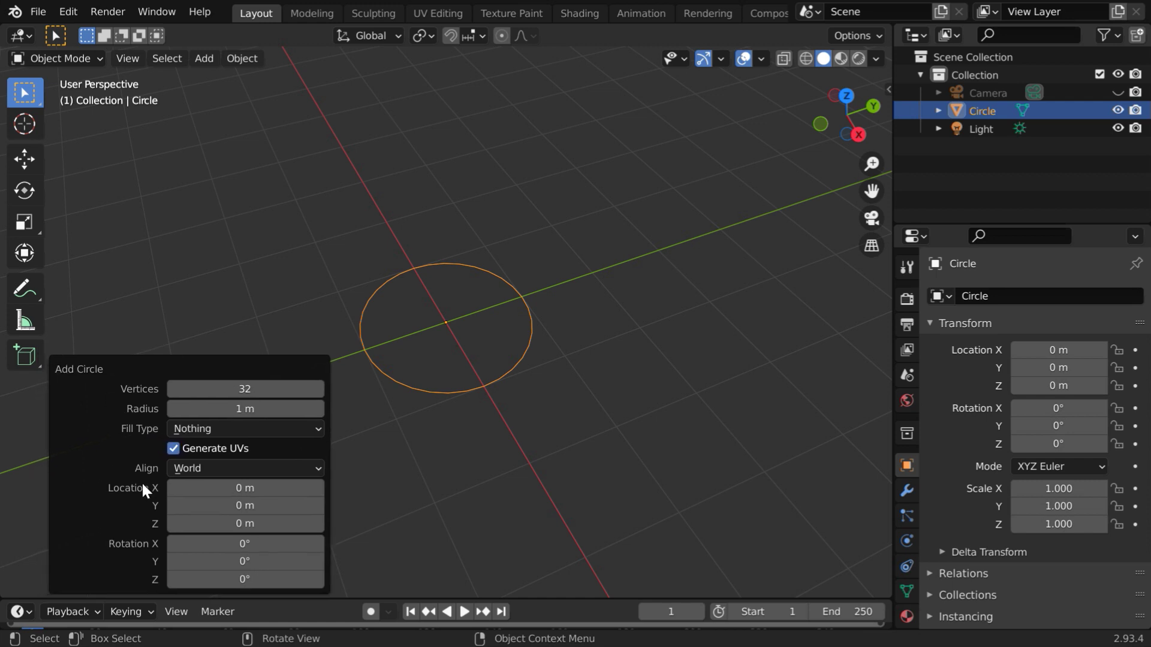
click(255, 412)
key(BackSpace)
key(BackSpace)
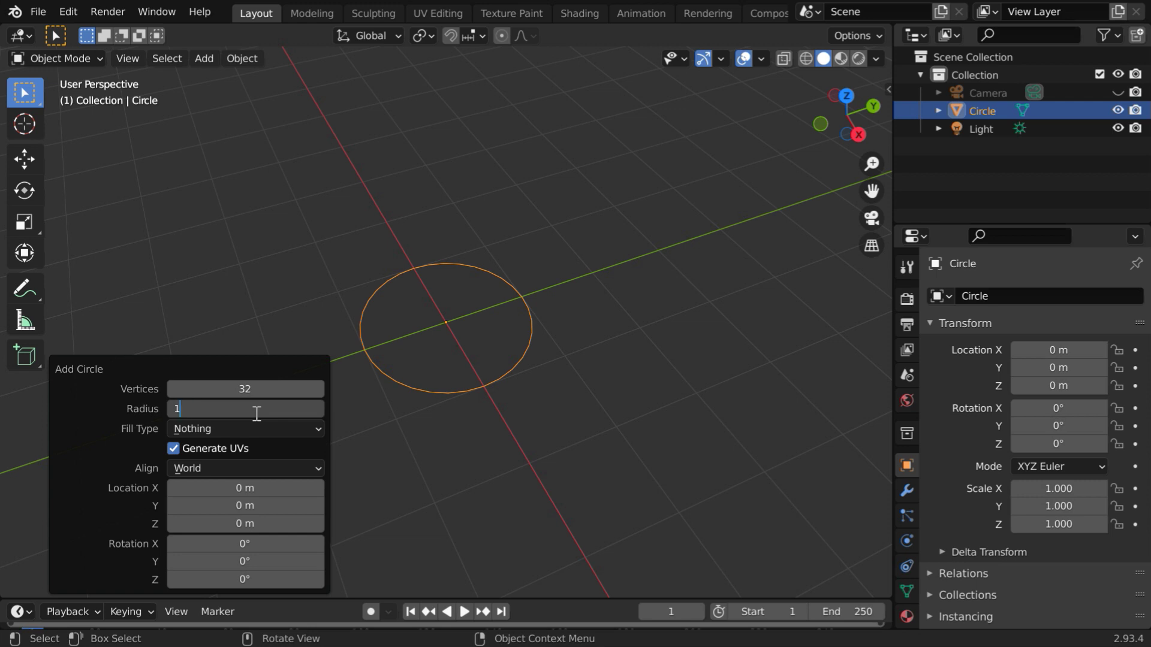
text(.5)
key(Return)
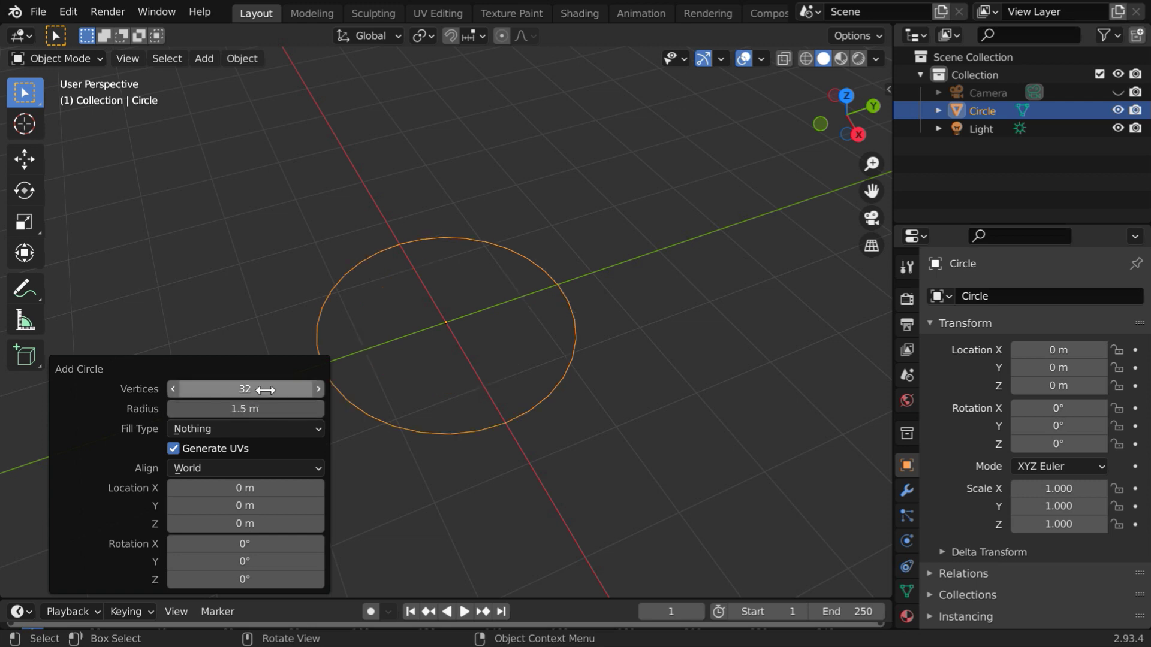
Set the circle's Vertices to 6 to make a hexagon, then close the panel.
drag(257, 389, 171, 389)
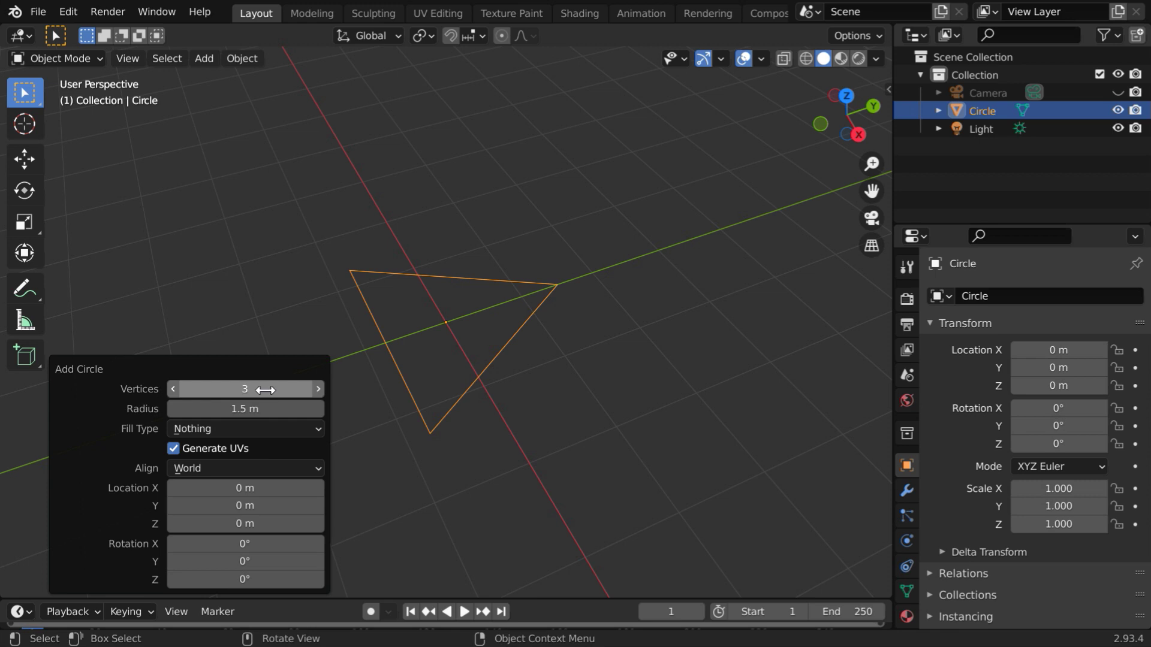
click(318, 391)
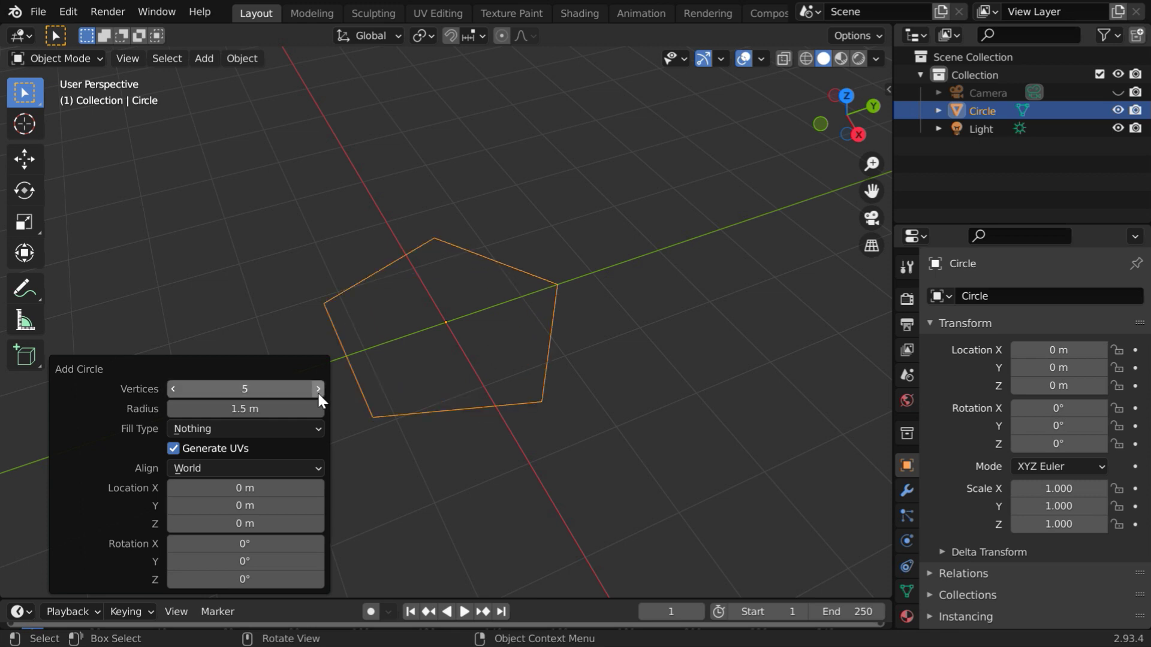
click(318, 391)
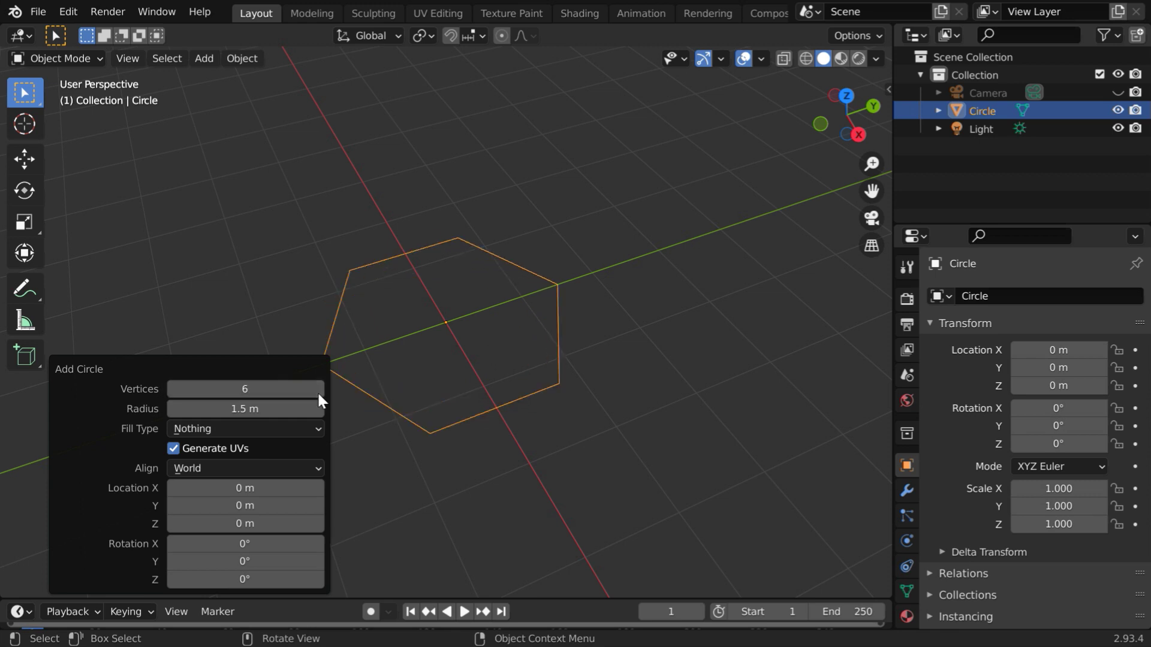
click(361, 524)
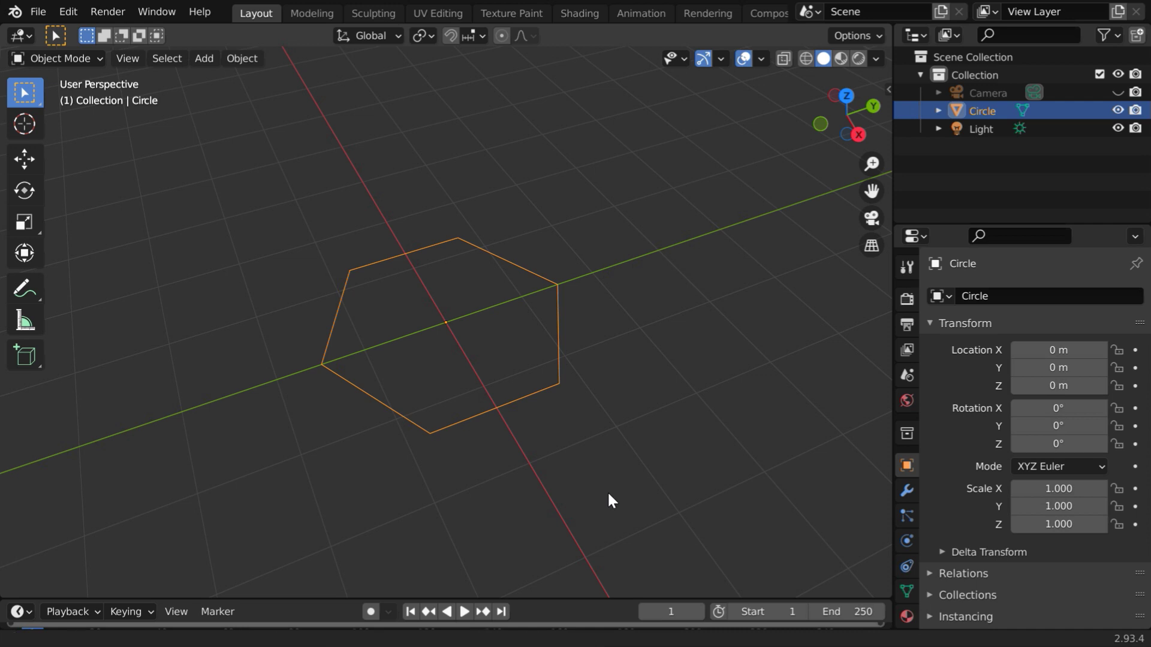
middle_drag(609, 491, 621, 422)
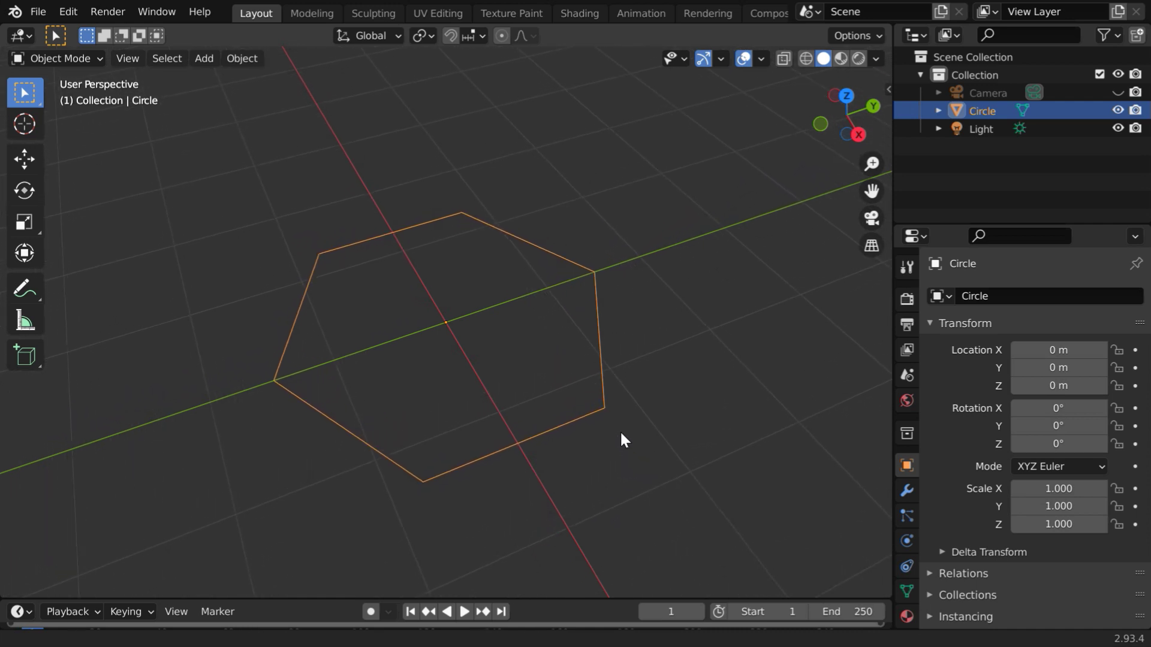